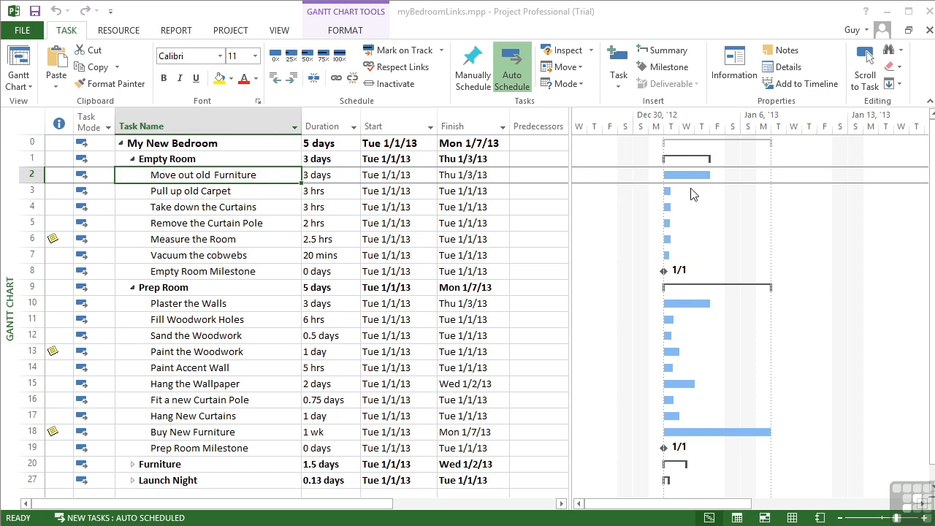
# Create finish-to-start links from Move out old Furniture through Pull up old Carpet and Take down the Curtains to Remove the Curtain Pole, using their Gantt bars
pyautogui.moveTo(687, 176)
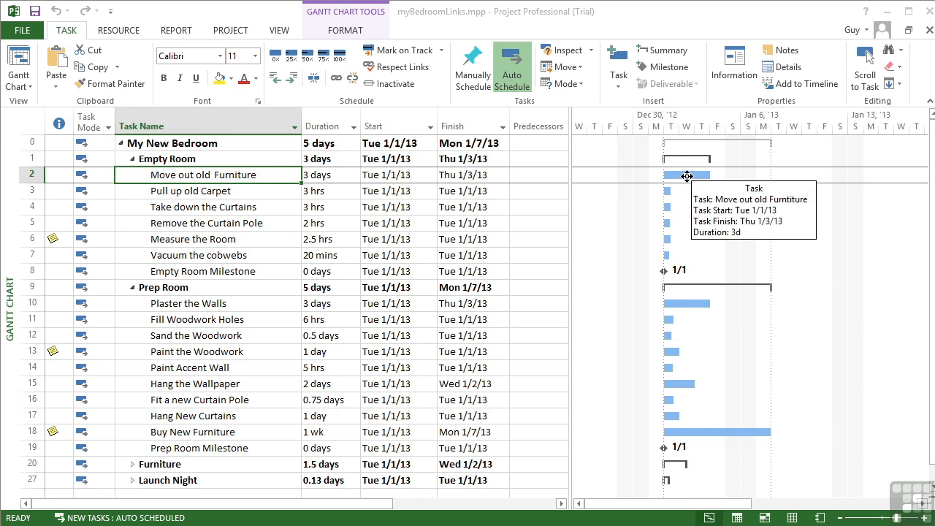
pyautogui.moveTo(686, 176); pyautogui.dragTo(668, 191)
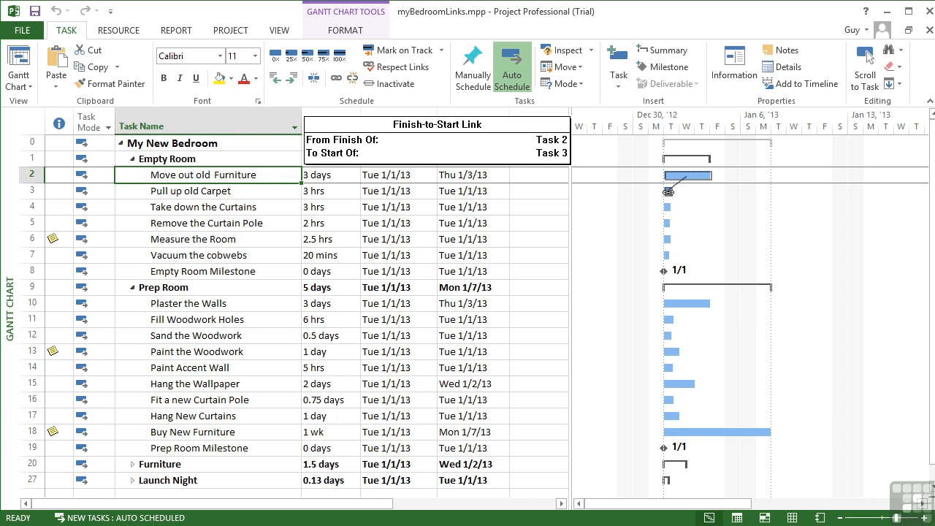
pyautogui.moveTo(668, 191); pyautogui.dragTo(670, 196)
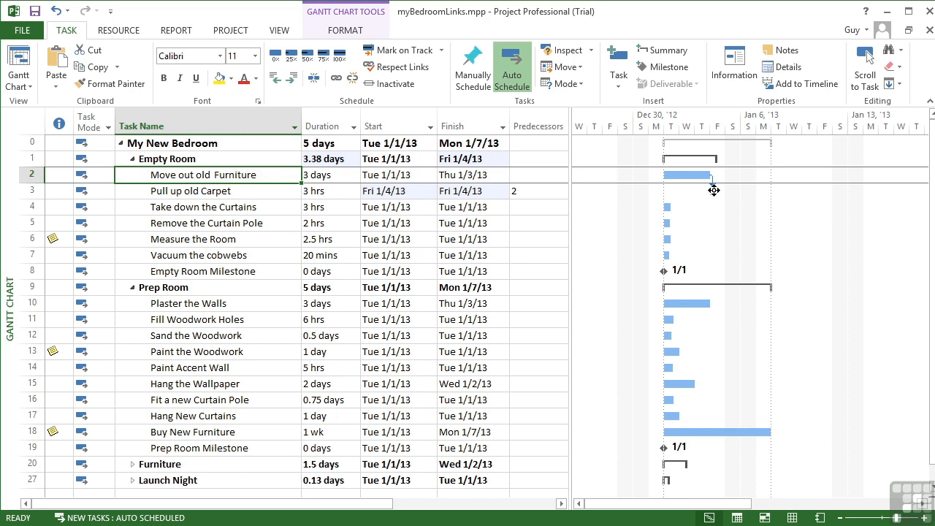
pyautogui.moveTo(712, 191); pyautogui.dragTo(672, 213)
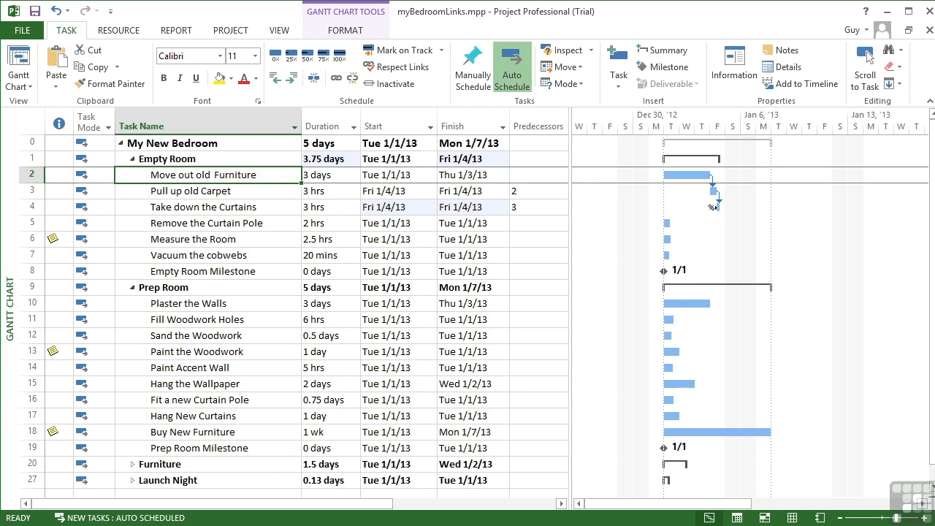
pyautogui.moveTo(714, 207)
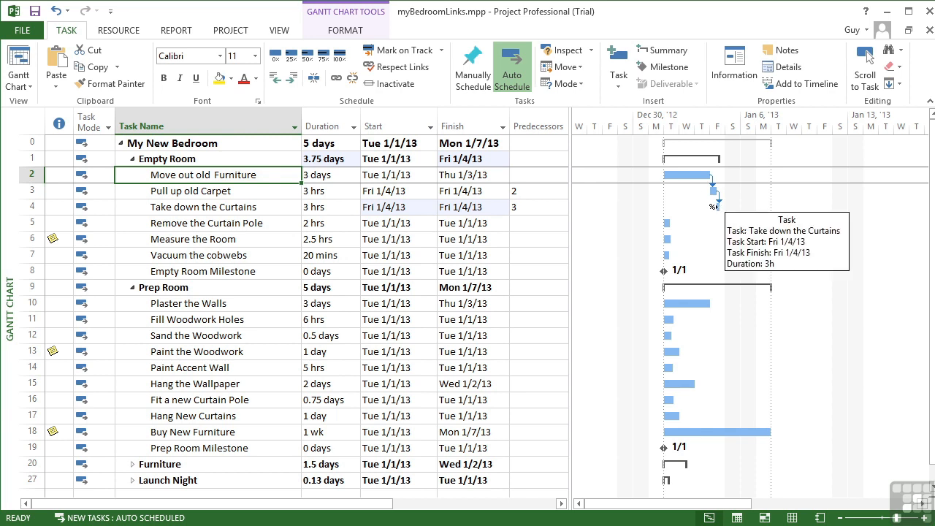
pyautogui.moveTo(714, 208); pyautogui.dragTo(672, 227)
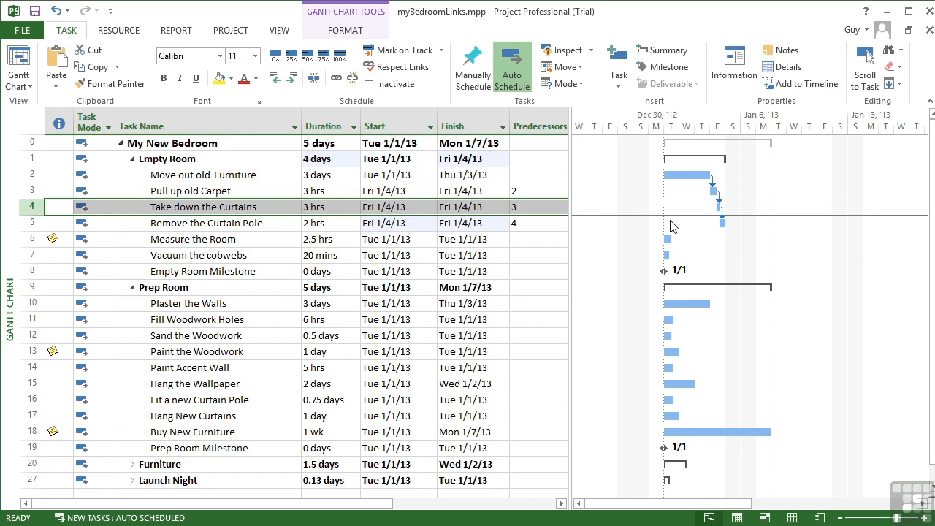
# Link Remove the Curtain Pole to Measure the Room with the Link Tasks command
pyautogui.click(33, 224)
pyautogui.moveTo(32, 229); pyautogui.dragTo(33, 235)
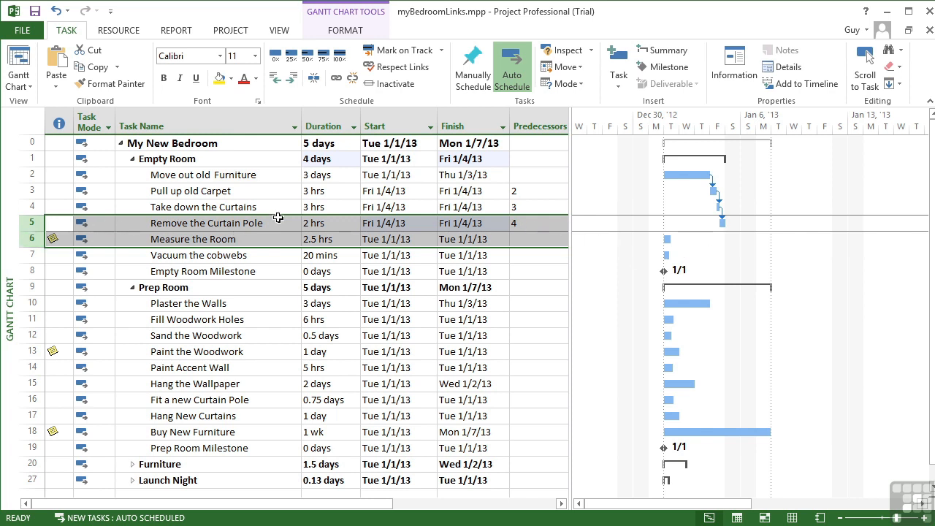
pyautogui.click(337, 79)
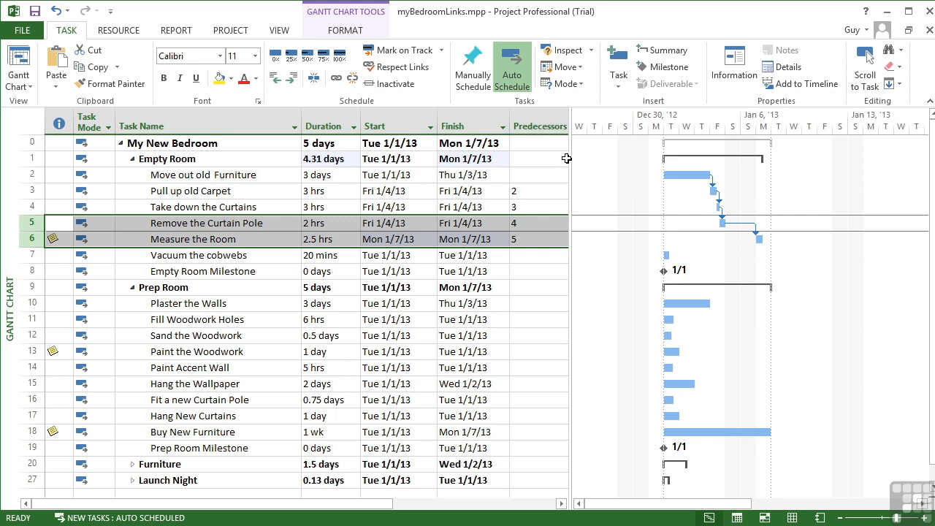
# Widen the task table to show the full Predecessors column and set the predecessor of Vacuum the cobwebs to 6
pyautogui.moveTo(572, 158); pyautogui.dragTo(594, 178)
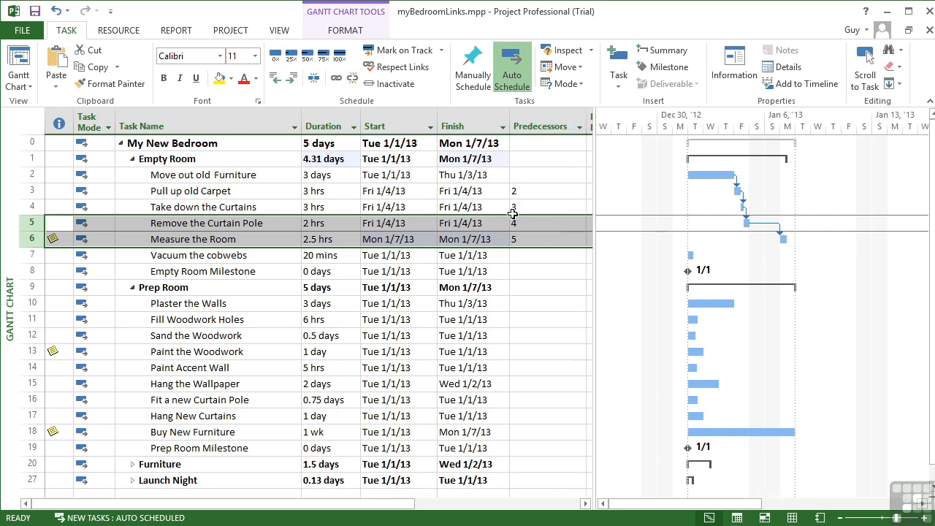
pyautogui.click(522, 255)
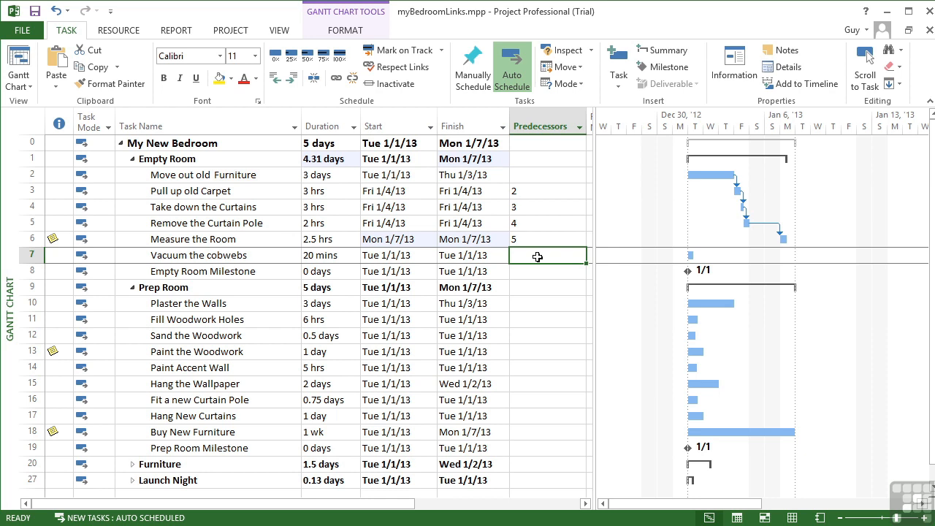
pyautogui.write('6')
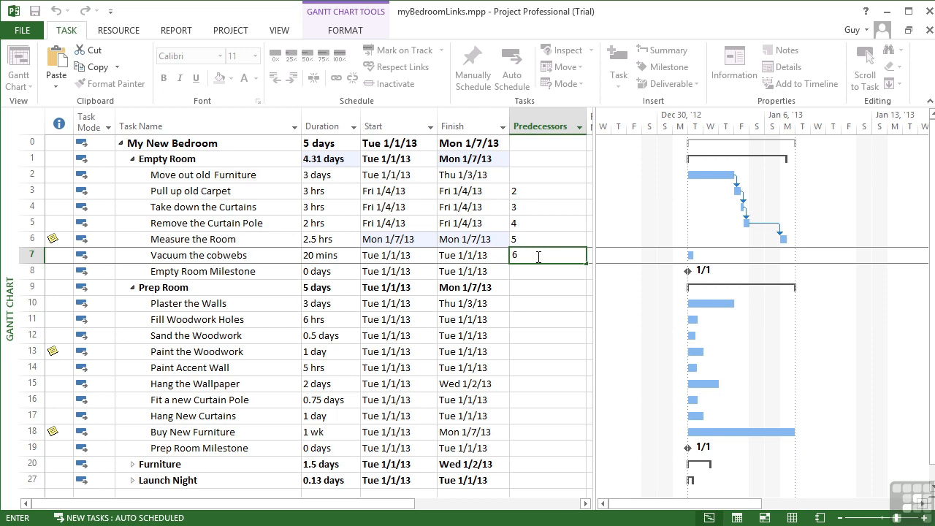
pyautogui.press('Return')
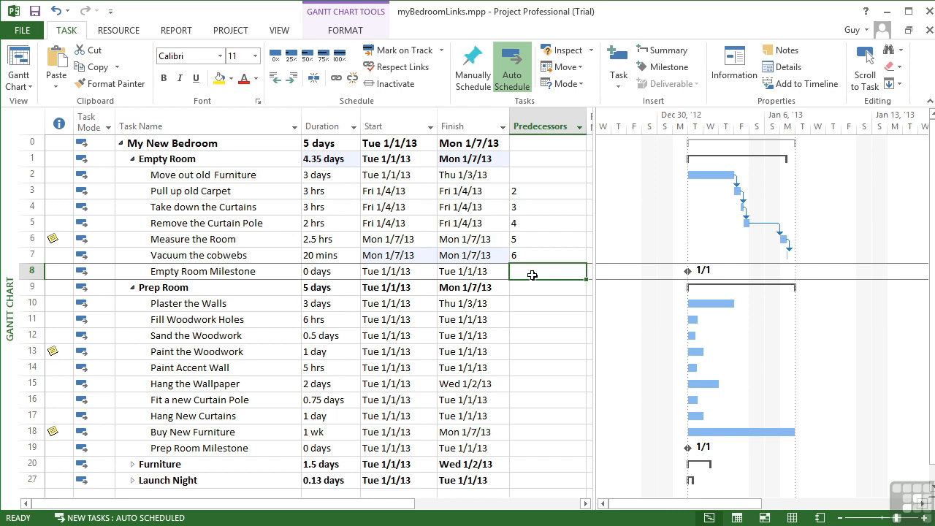
# Add Vacuum the cobwebs as a Finish-to-Start predecessor in the task information of Empty Room Milestone
pyautogui.doubleClick(260, 271)
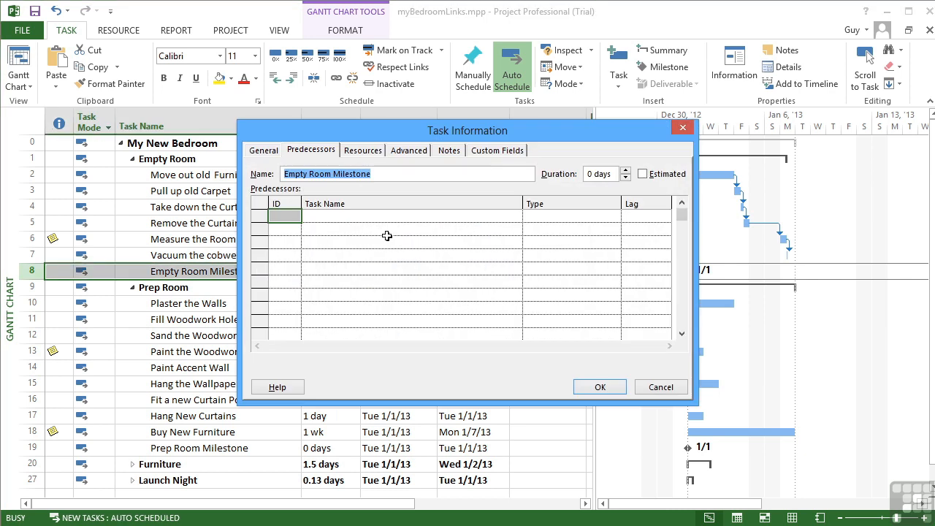
pyautogui.click(310, 151)
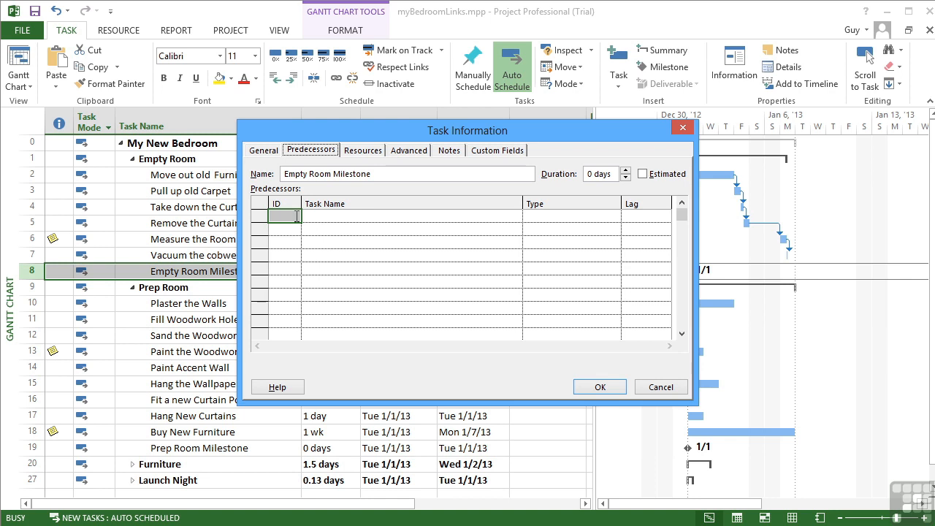
pyautogui.click(507, 215)
pyautogui.click(517, 218)
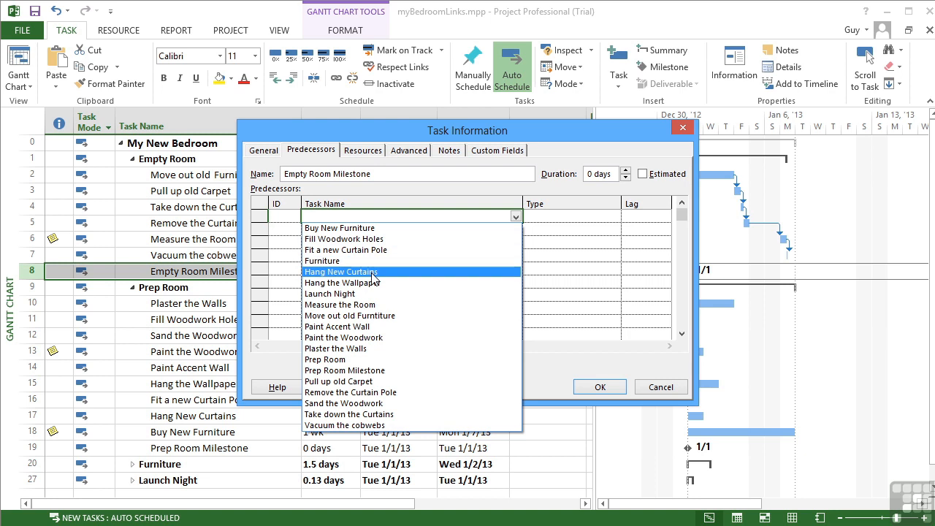
pyautogui.click(363, 425)
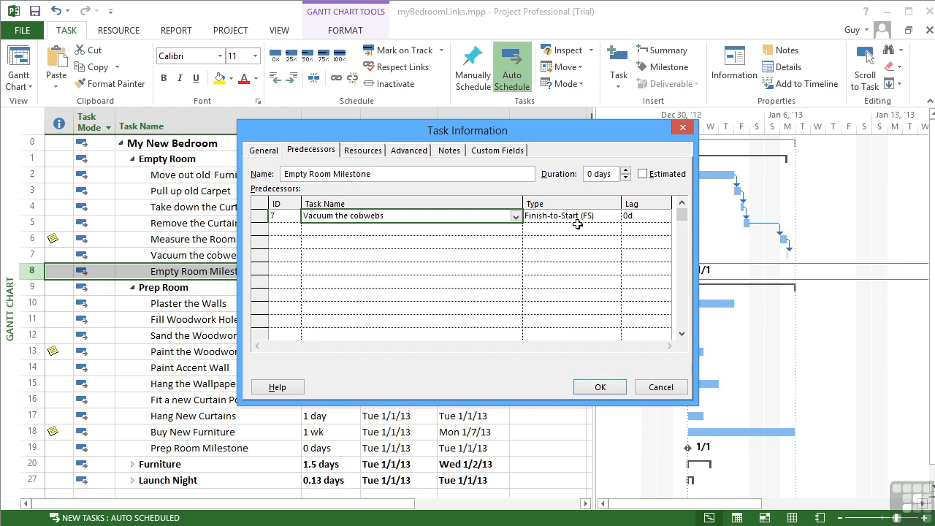
pyautogui.click(598, 388)
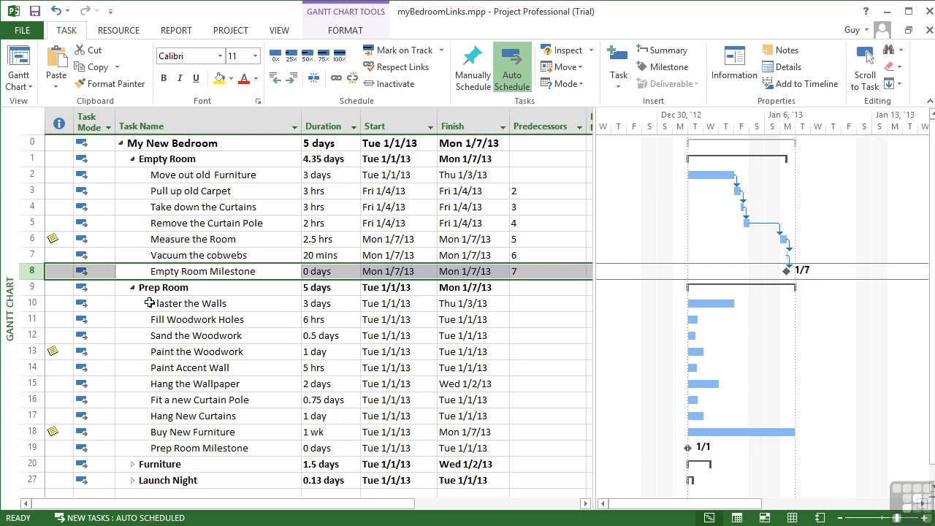
# Link Plaster the Walls to Fill Woodwork Holes in the Prep Room phase
pyautogui.moveTo(31, 303); pyautogui.dragTo(41, 319)
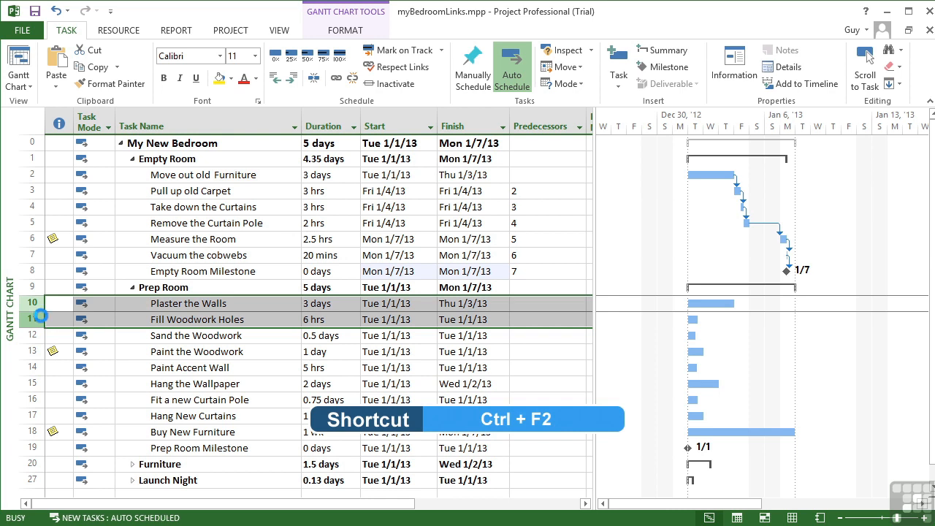
pyautogui.hotkey('ctrl', 'F2')
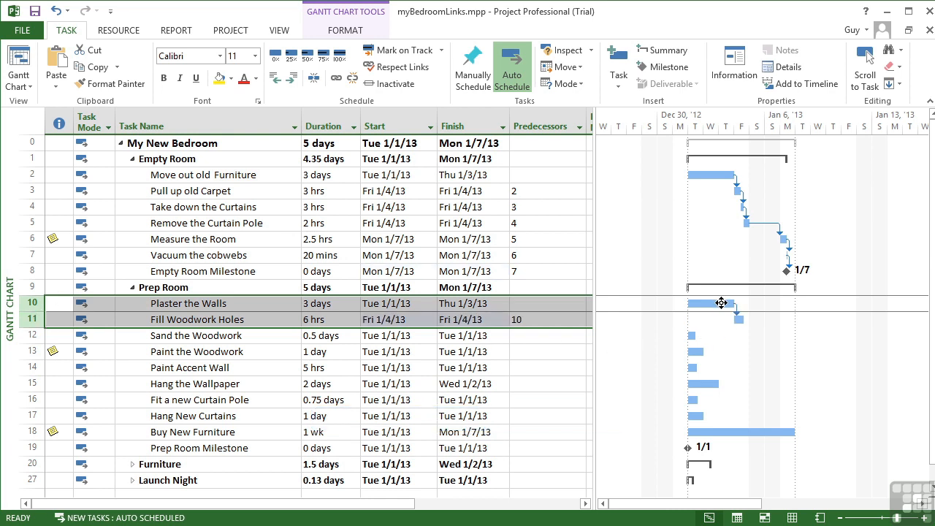
pyautogui.moveTo(740, 320)
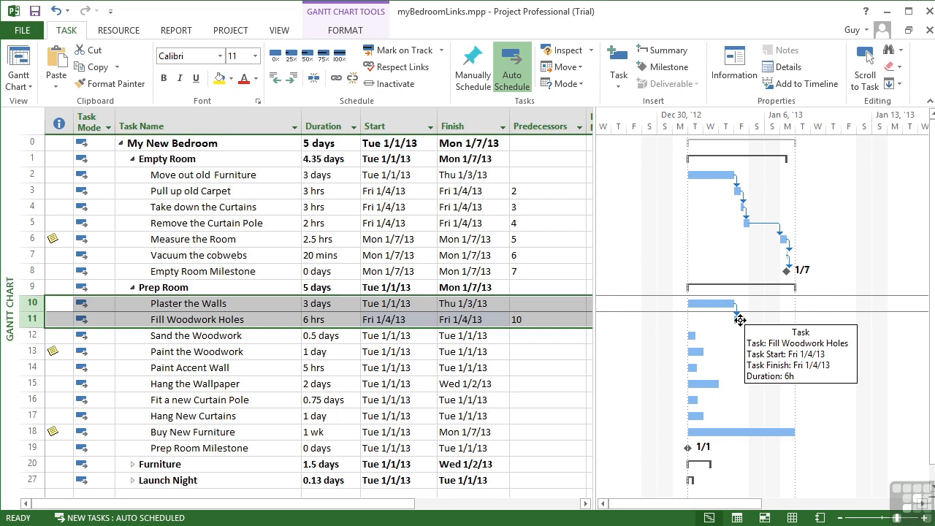
pyautogui.moveTo(724, 305)
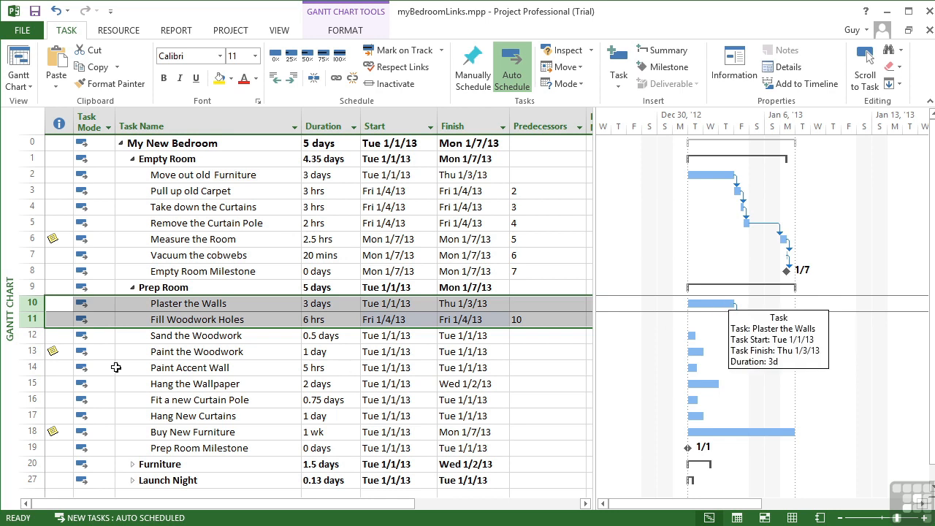
# Set the predecessor of Plaster the Walls to 8 so that it follows the Empty Room Milestone
pyautogui.click(528, 303)
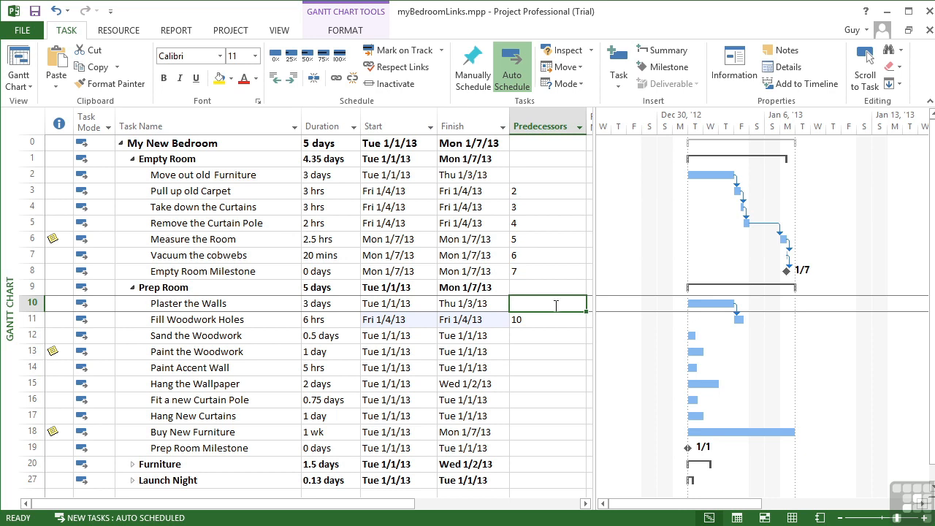
pyautogui.write('8')
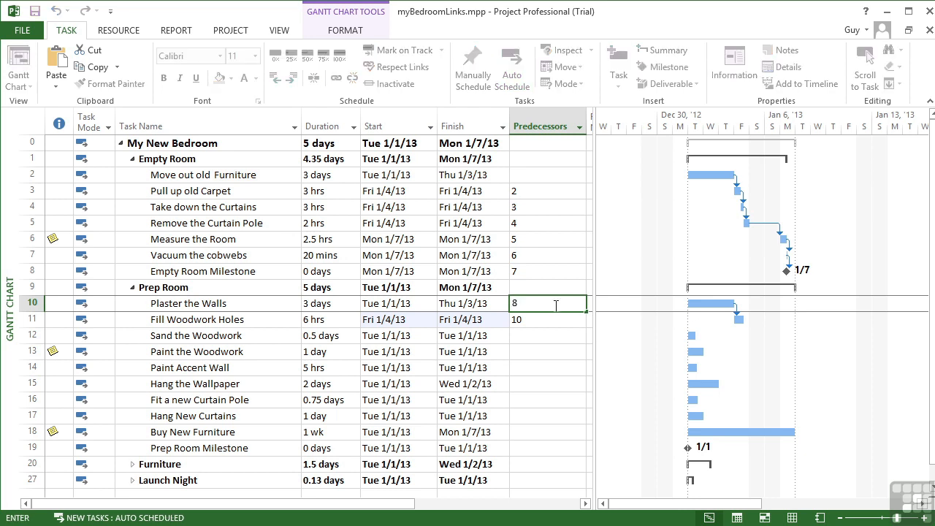
pyautogui.press('Return')
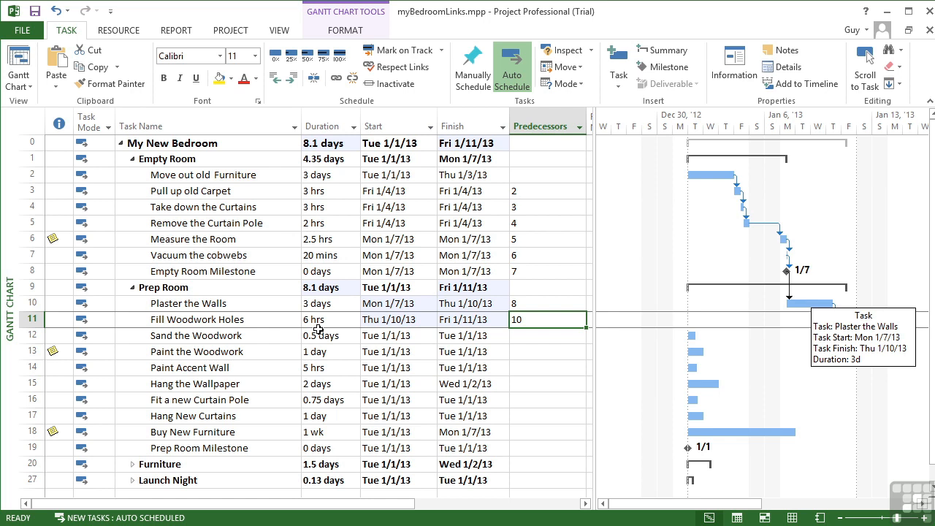
# Link all tasks from Fill Woodwork Holes through Prep Room Milestone in sequence
pyautogui.moveTo(33, 319); pyautogui.dragTo(33, 446)
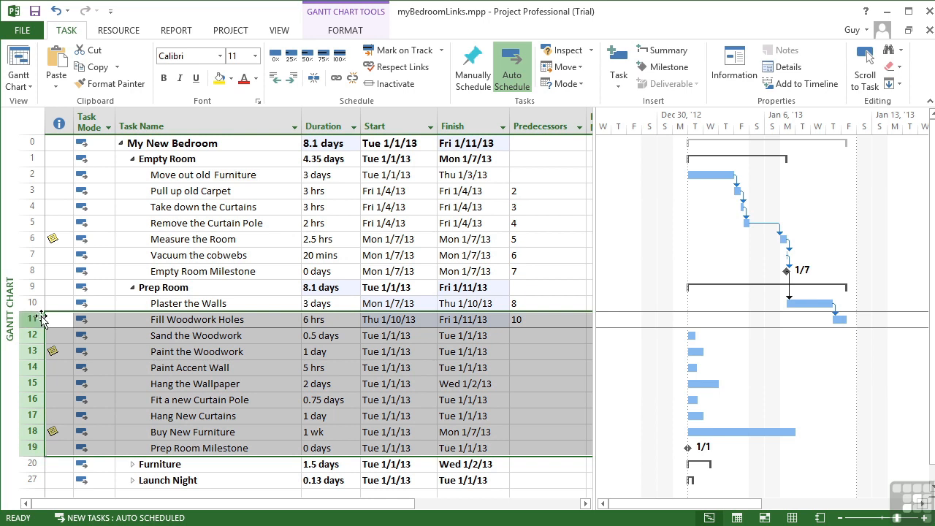
pyautogui.click(336, 85)
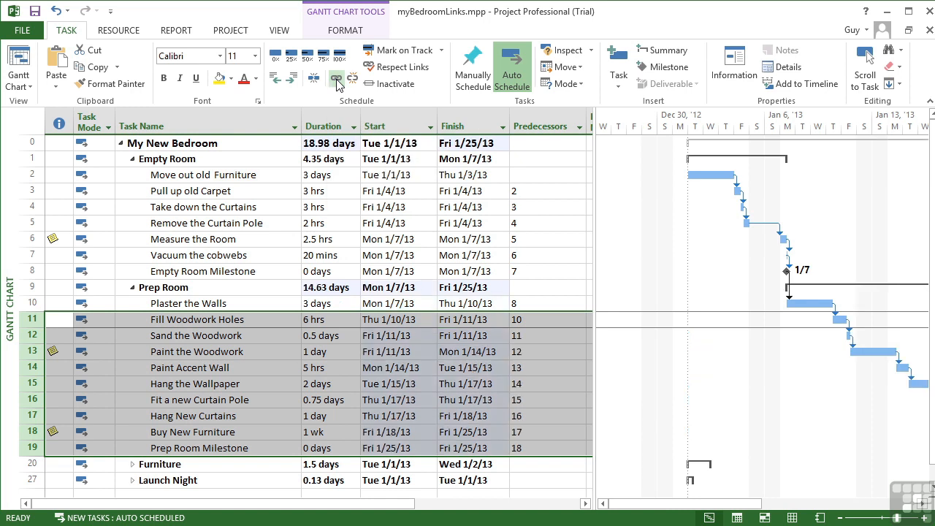
pyautogui.moveTo(727, 504); pyautogui.dragTo(865, 509)
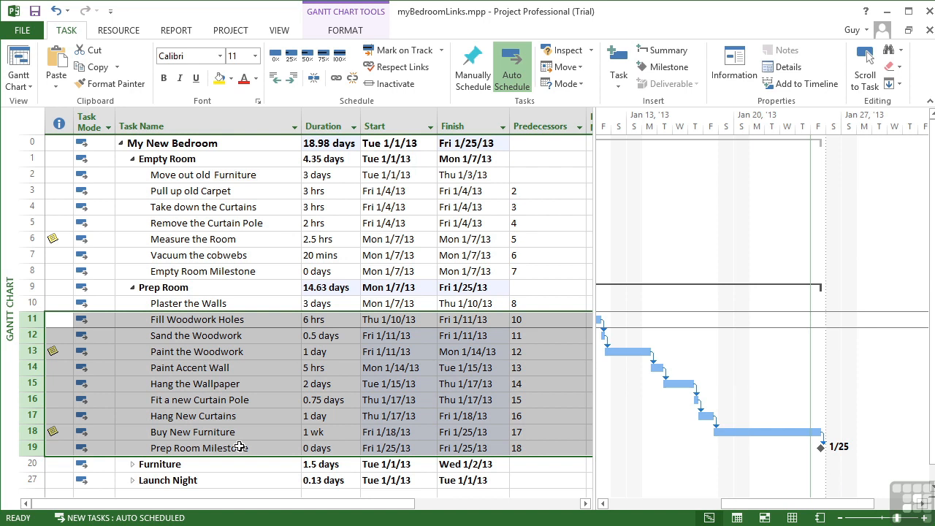
# Expand the Furniture summary task and set the predecessor of Erect new bed to 19
pyautogui.click(133, 465)
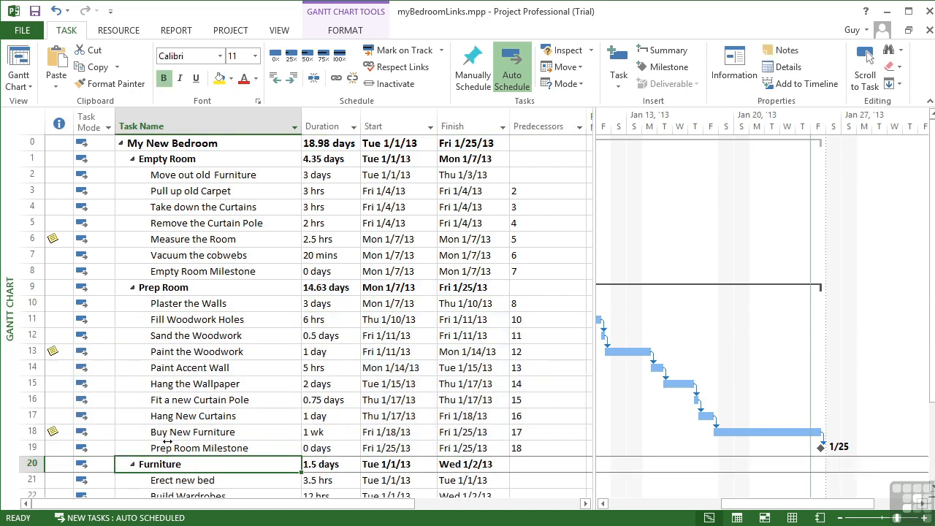
pyautogui.scroll(-3, 135, 445)
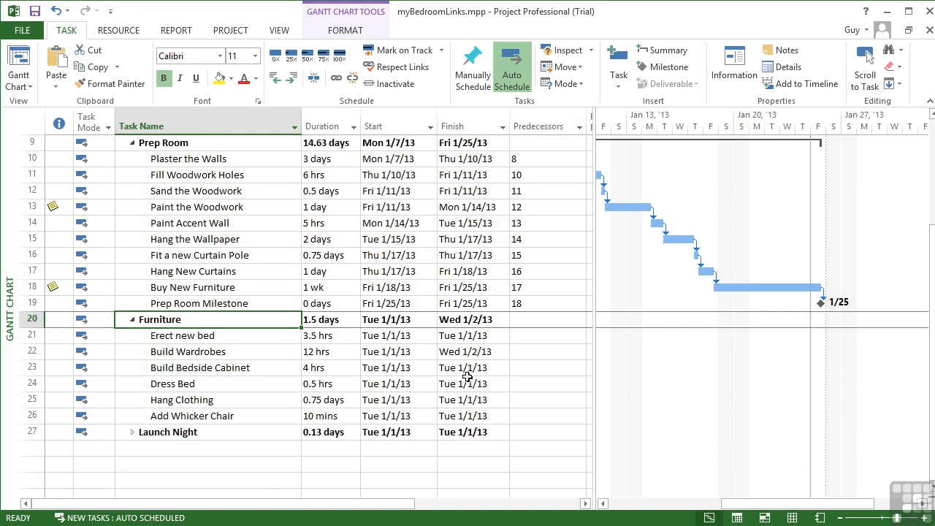
pyautogui.click(521, 339)
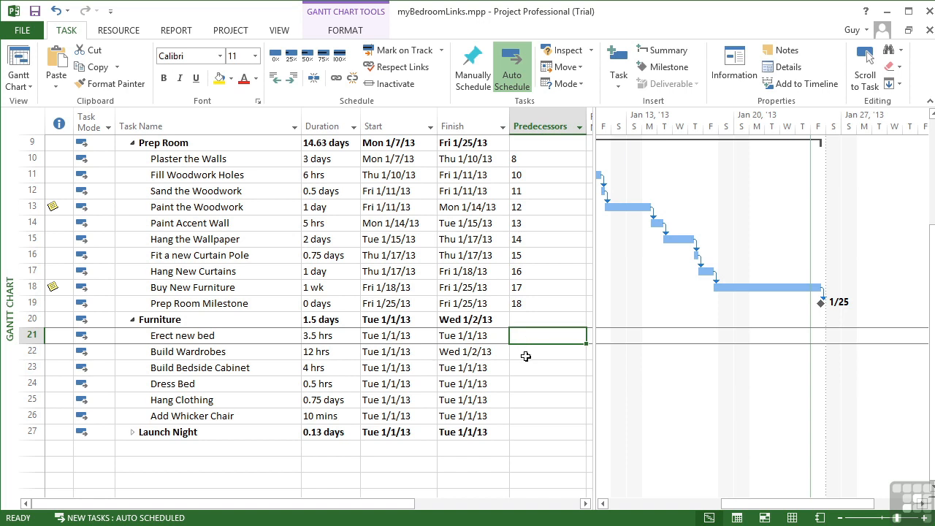
pyautogui.write('19')
pyautogui.press('Return')
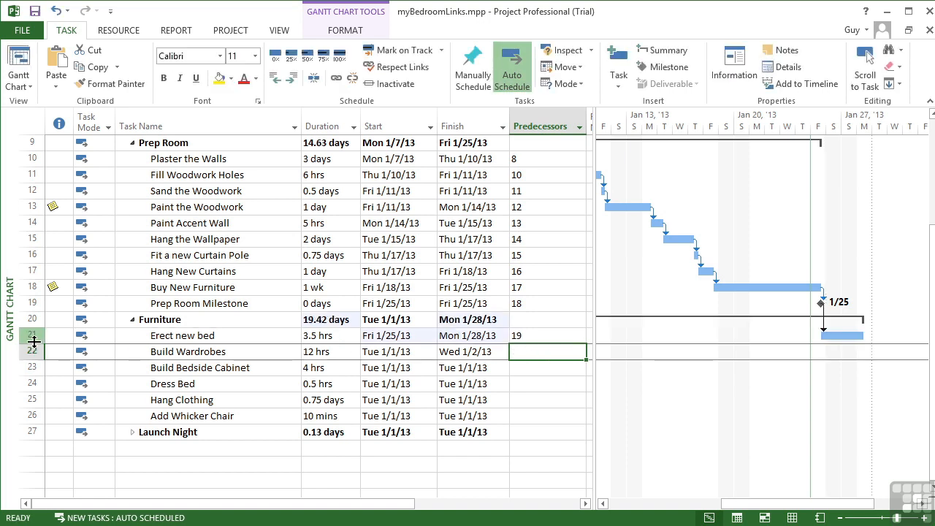
# Link the Furniture tasks from Erect new bed through Add Whicker Chair in sequence
pyautogui.moveTo(32, 336); pyautogui.dragTo(46, 416)
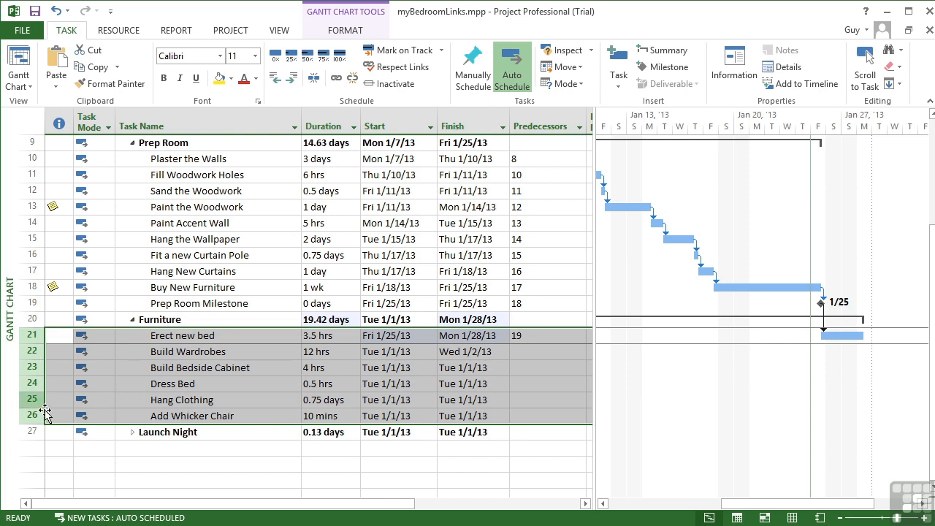
pyautogui.click(336, 78)
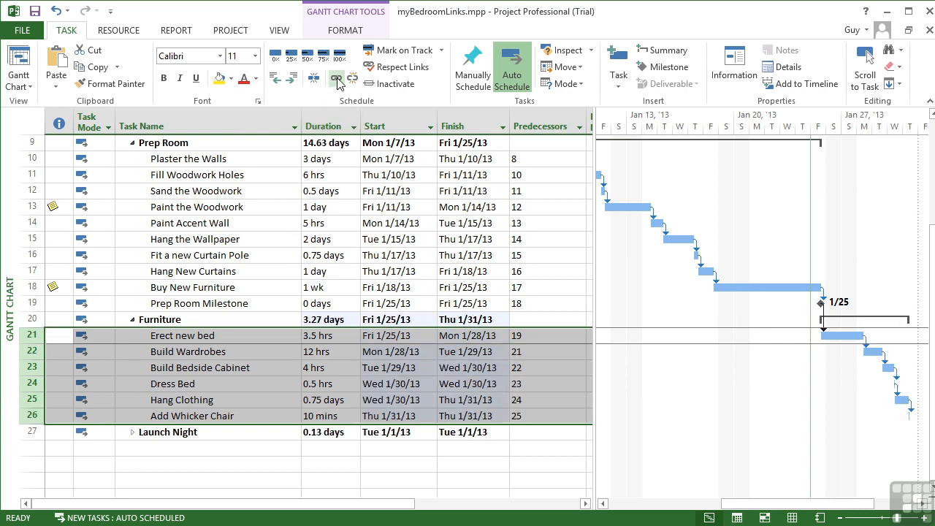
pyautogui.click(924, 504)
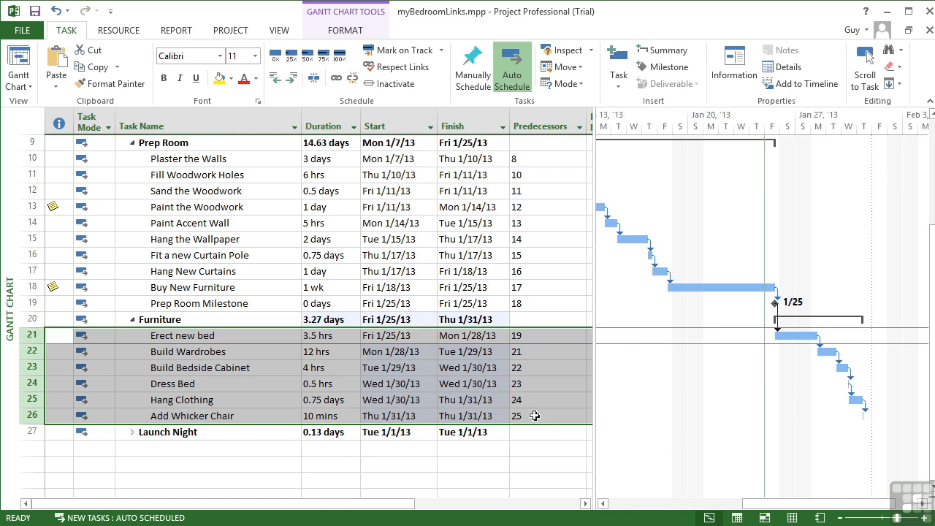
# Expand the Launch Night summary task and set the predecessors of Have bath to 26 and Go to sleep to 28
pyautogui.click(129, 432)
pyautogui.scroll(-1, 241, 452)
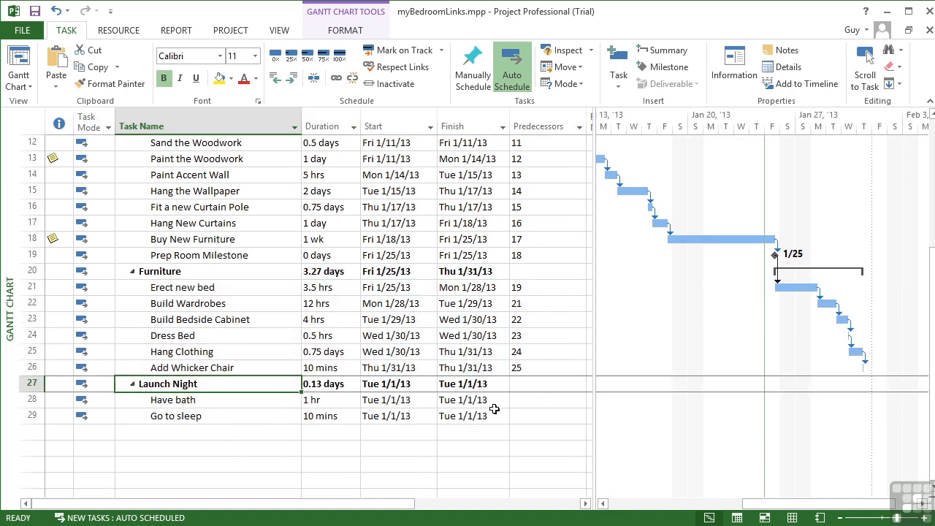
pyautogui.click(535, 407)
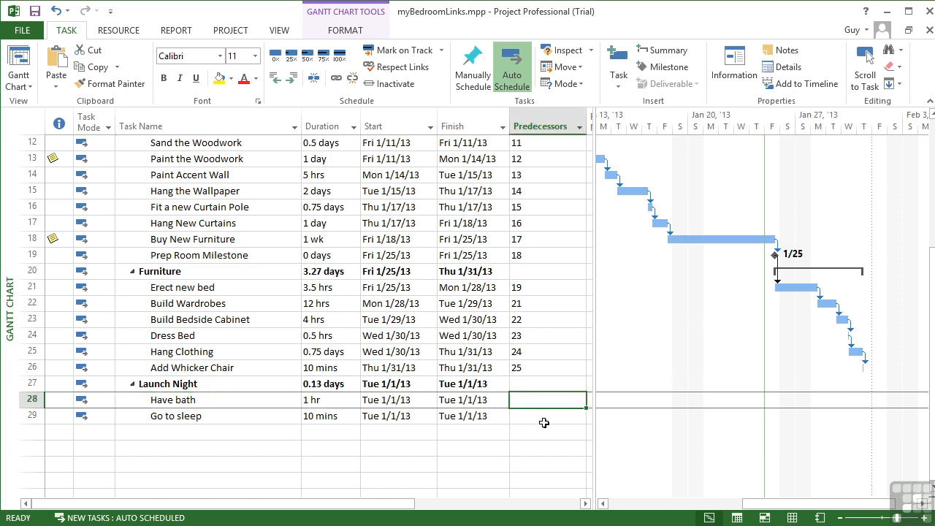
pyautogui.write('26')
pyautogui.press('Return')
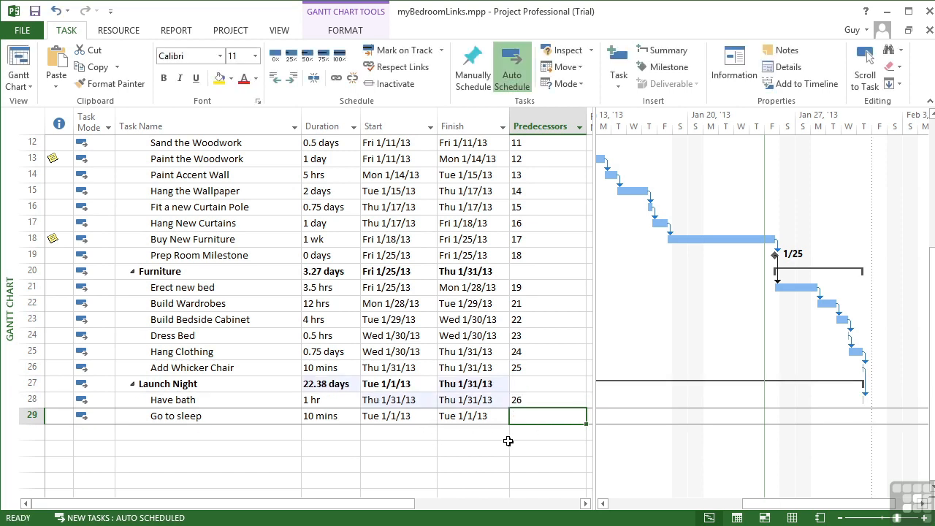
pyautogui.write('28')
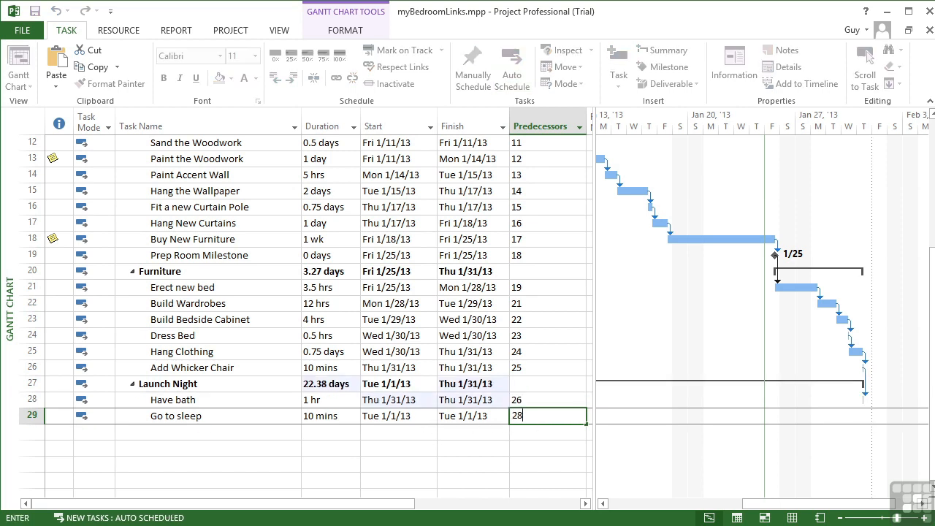
pyautogui.press('Return')
# Add a Project Complete milestone with a duration of 0 directly below Go to sleep
pyautogui.press('Left')
pyautogui.press('Left')
pyautogui.press('Left')
pyautogui.press('Left')
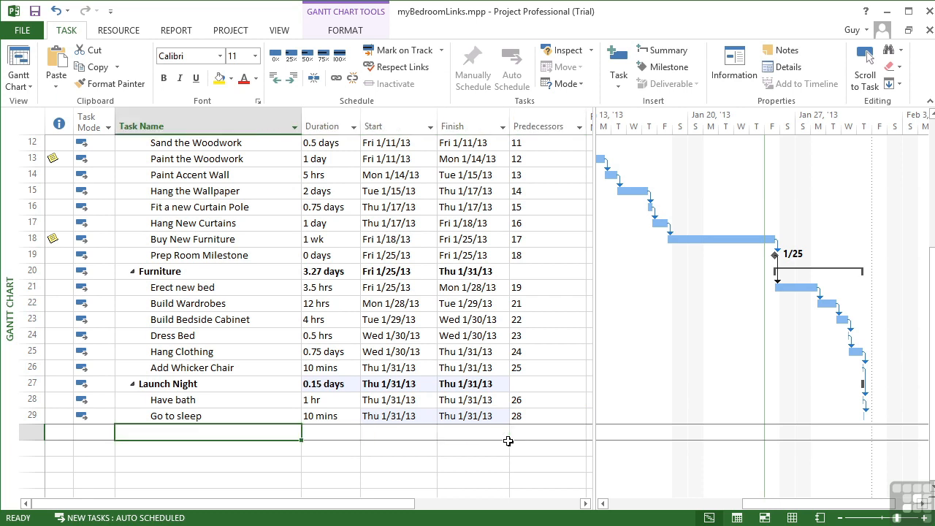
pyautogui.write('Pro')
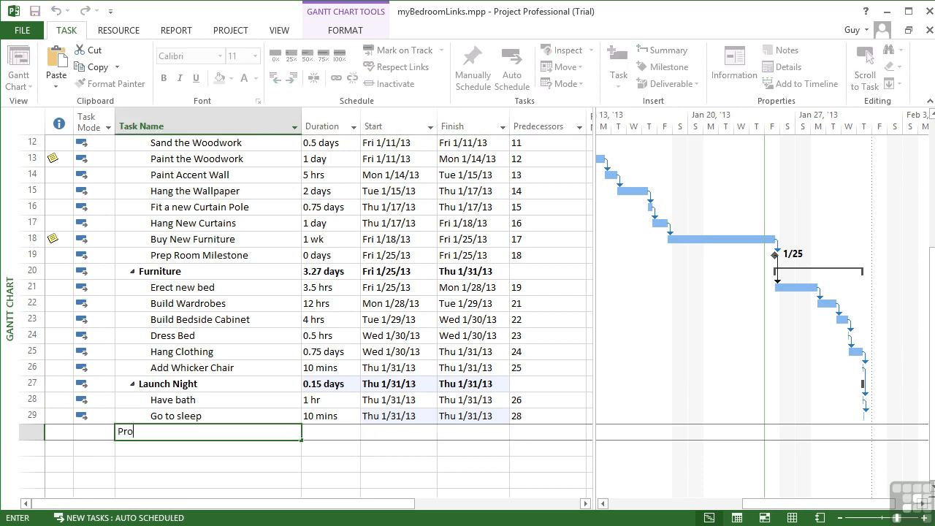
pyautogui.write('ject Complete')
pyautogui.press('Tab')
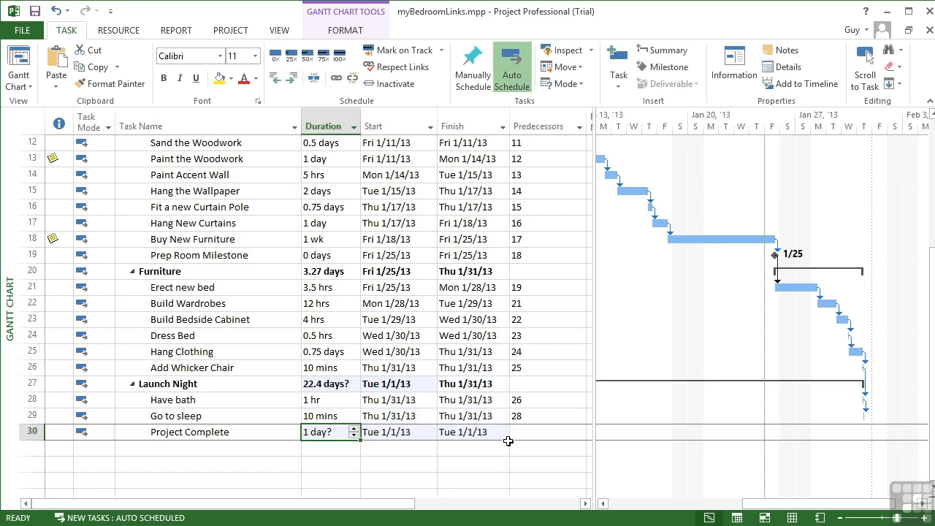
pyautogui.write('0')
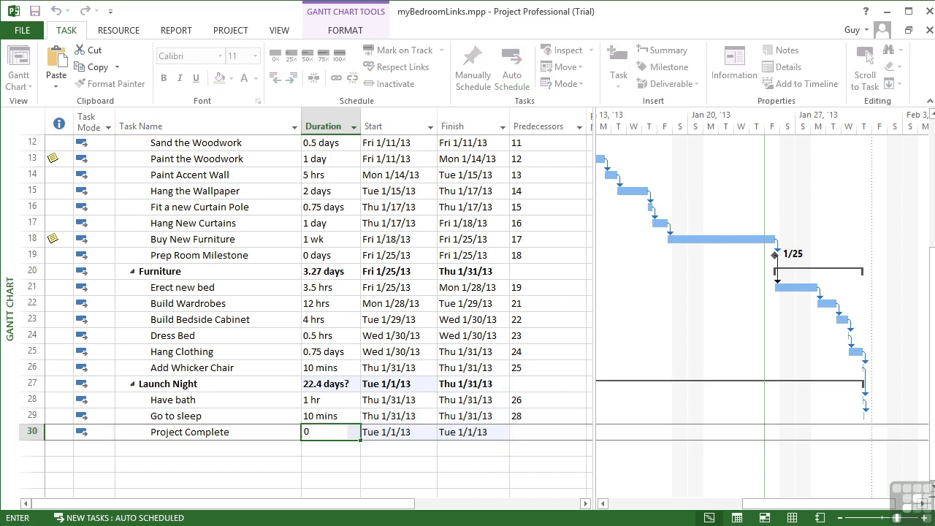
pyautogui.press('Tab')
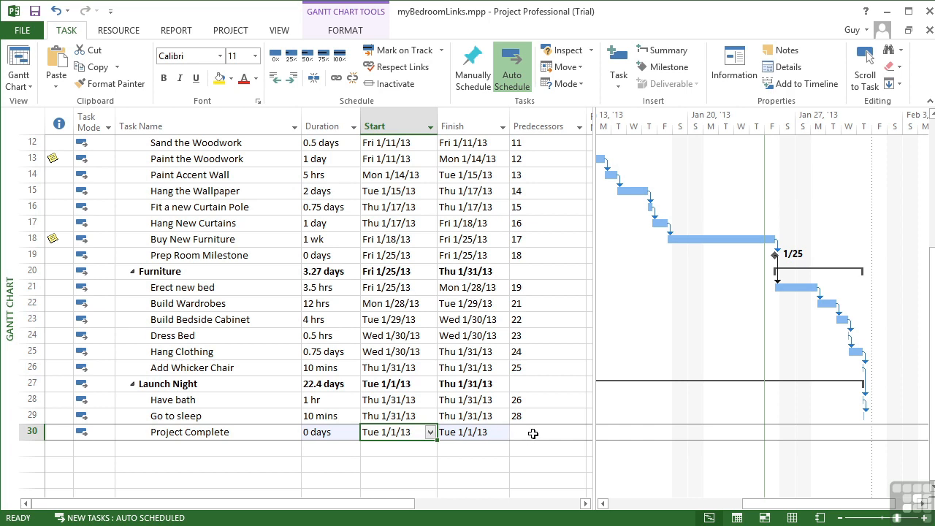
# Set the predecessor of Project Complete to 29 so that it follows Go to sleep
pyautogui.click(532, 433)
pyautogui.write('29')
pyautogui.press('Tab')
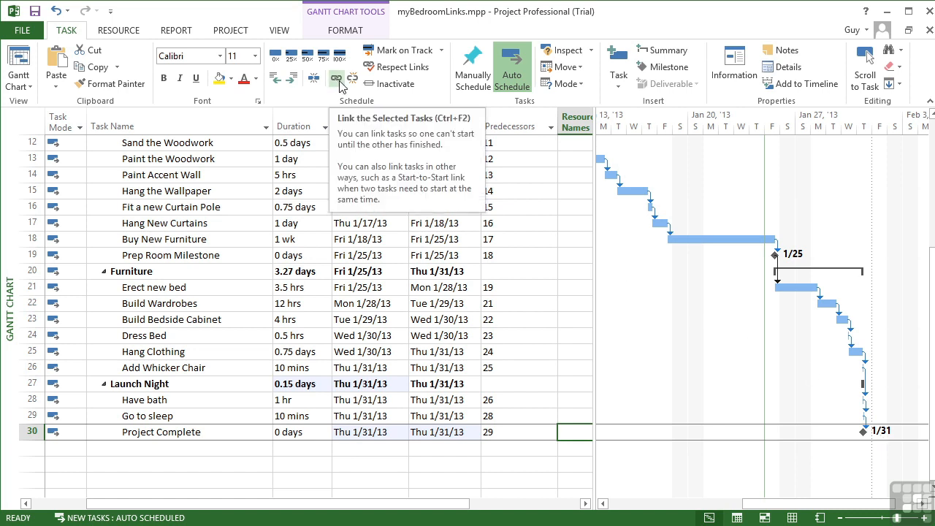
# Review the predecessor details of Erect new bed in its task information
pyautogui.moveTo(36, 287); pyautogui.dragTo(34, 367)
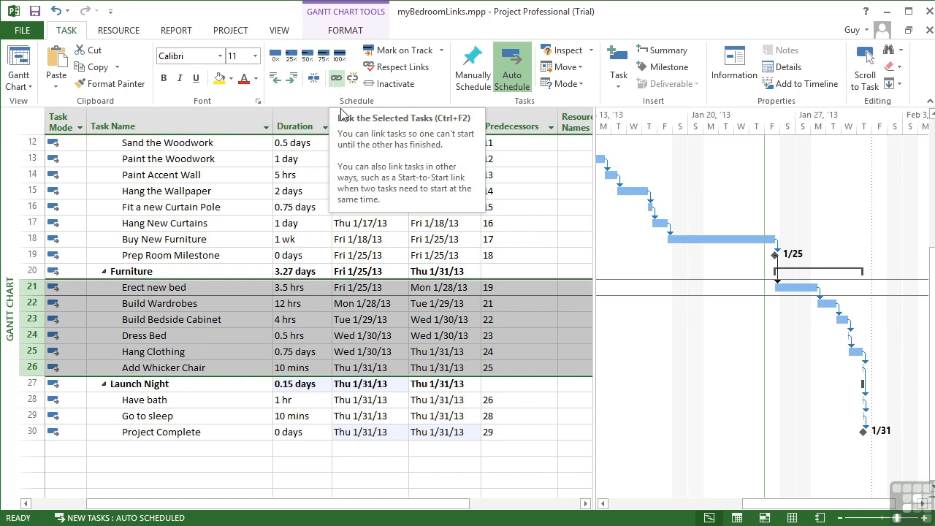
pyautogui.doubleClick(214, 292)
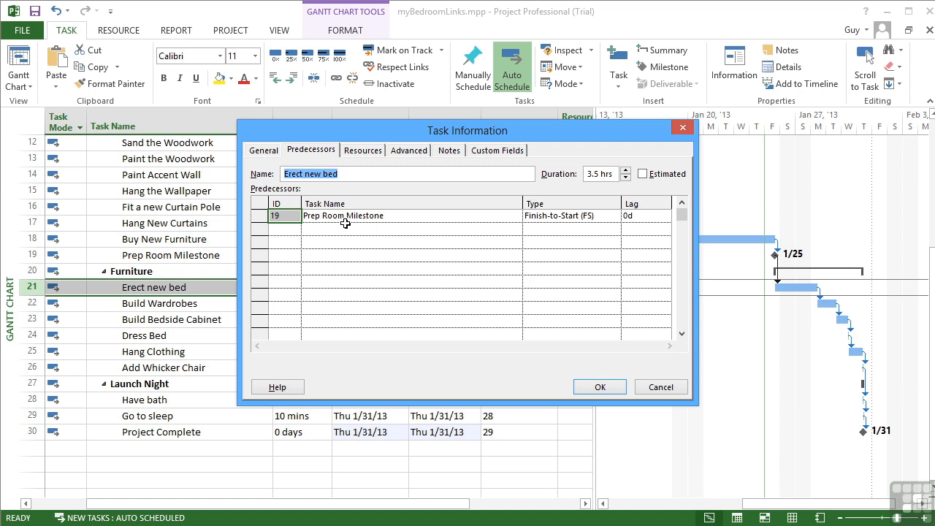
pyautogui.click(601, 388)
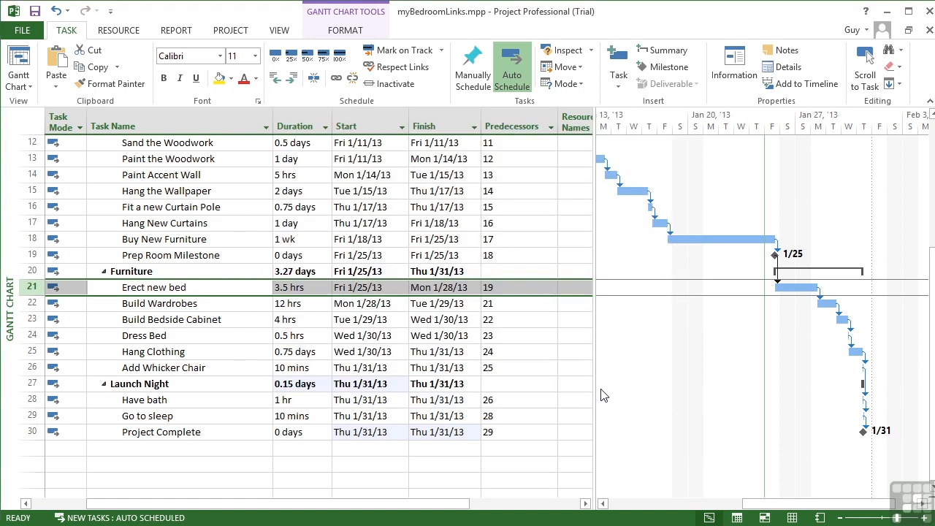
# Unlink Build Wardrobes from Erect new bed and check the effect on the following tasks in the Gantt chart
pyautogui.click(32, 303)
pyautogui.keyDown('shift'); pyautogui.click(31, 289); pyautogui.keyUp('shift')
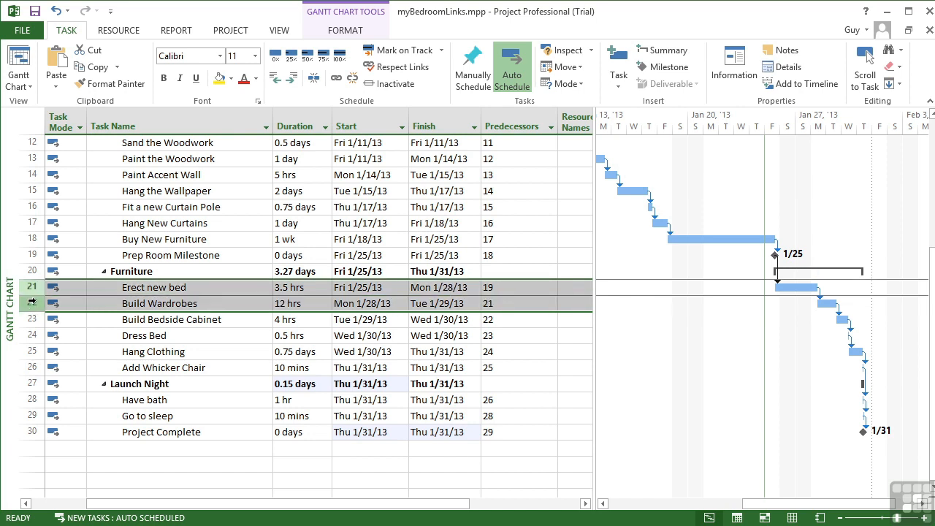
pyautogui.click(354, 81)
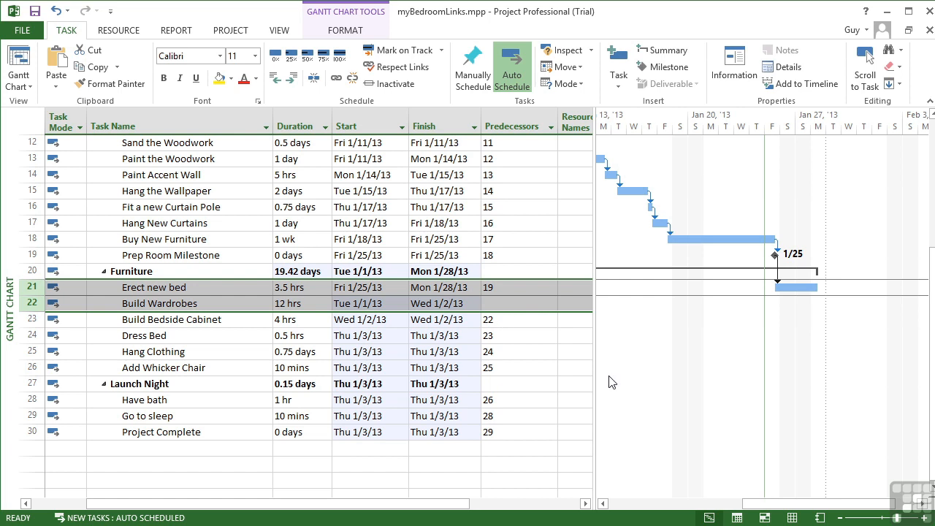
pyautogui.click(625, 504)
pyautogui.click(624, 505)
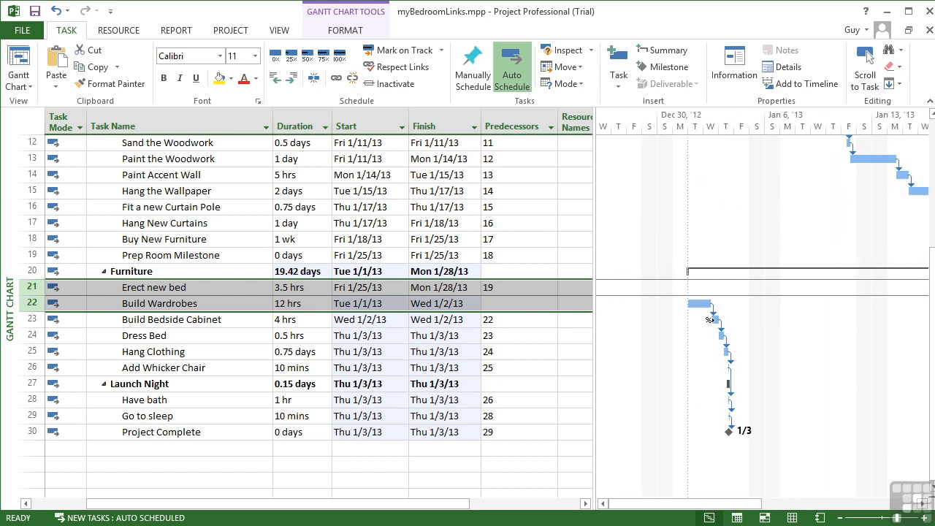